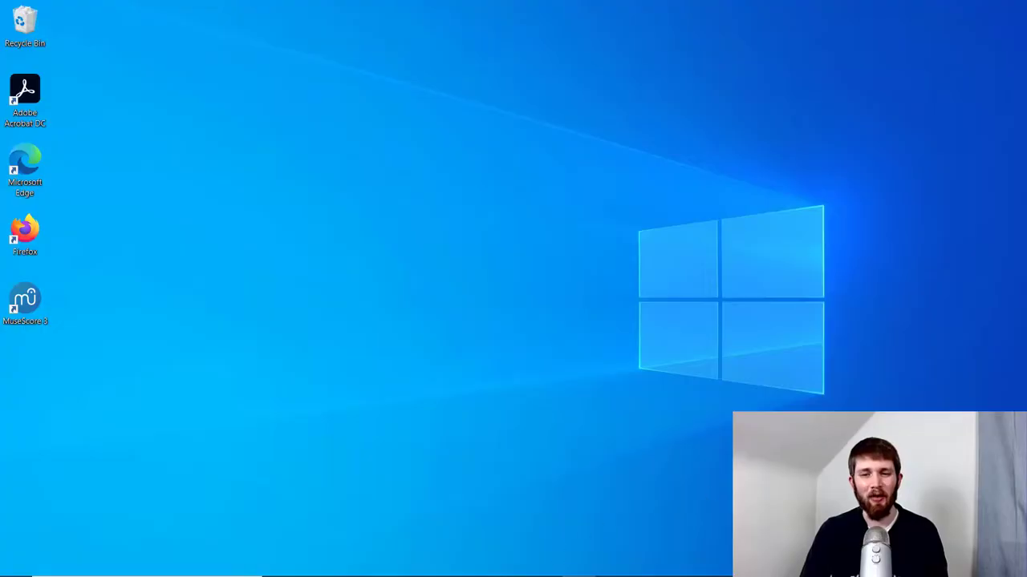
- Switch to the MuseScore 3 score and expand the Breaks & Spacers palette
click(512, 567)
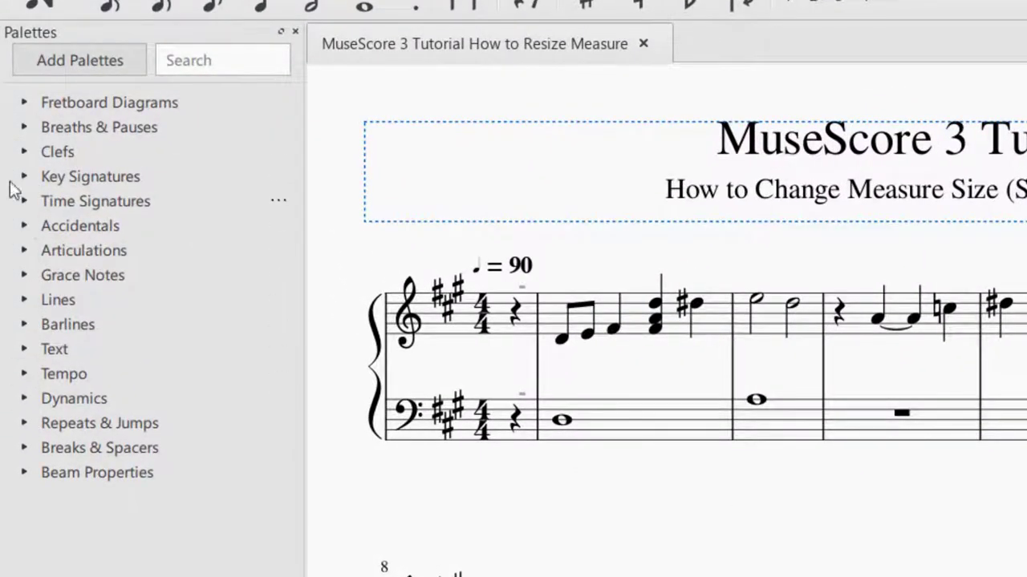
click(25, 448)
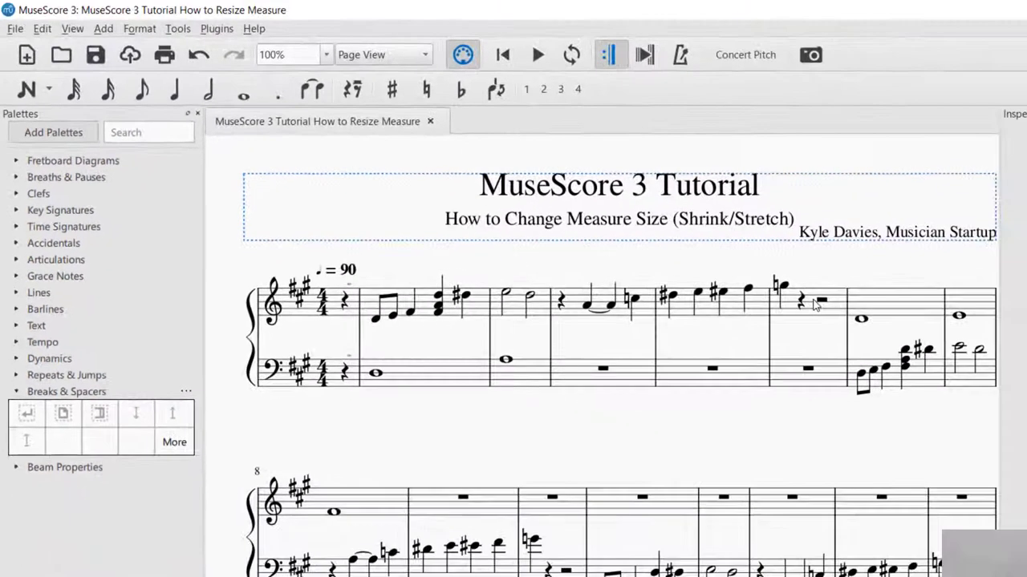
- Add system breaks after measure 5 and measure 10 so each of the first two systems ends there
click(998, 303)
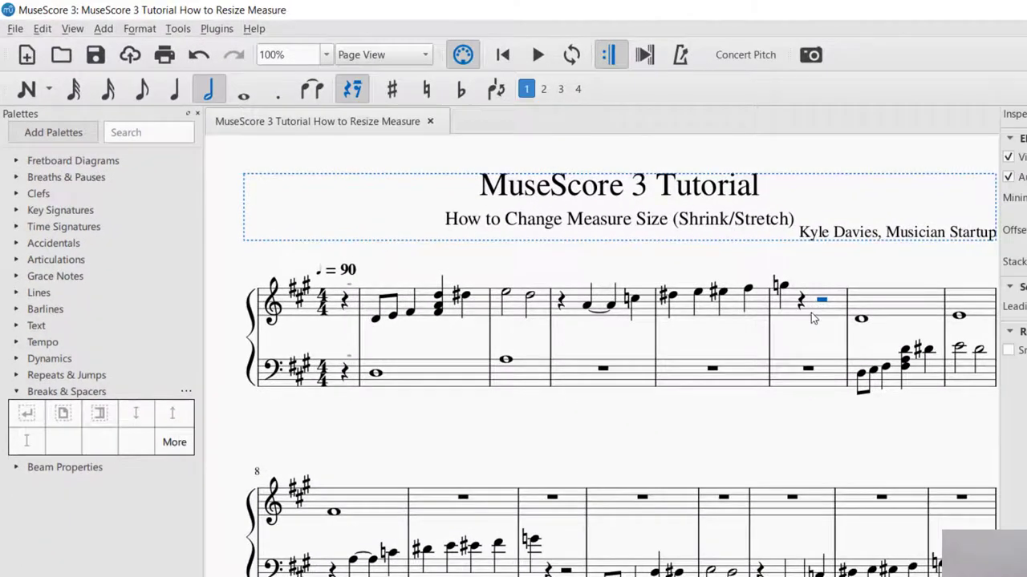
click(988, 315)
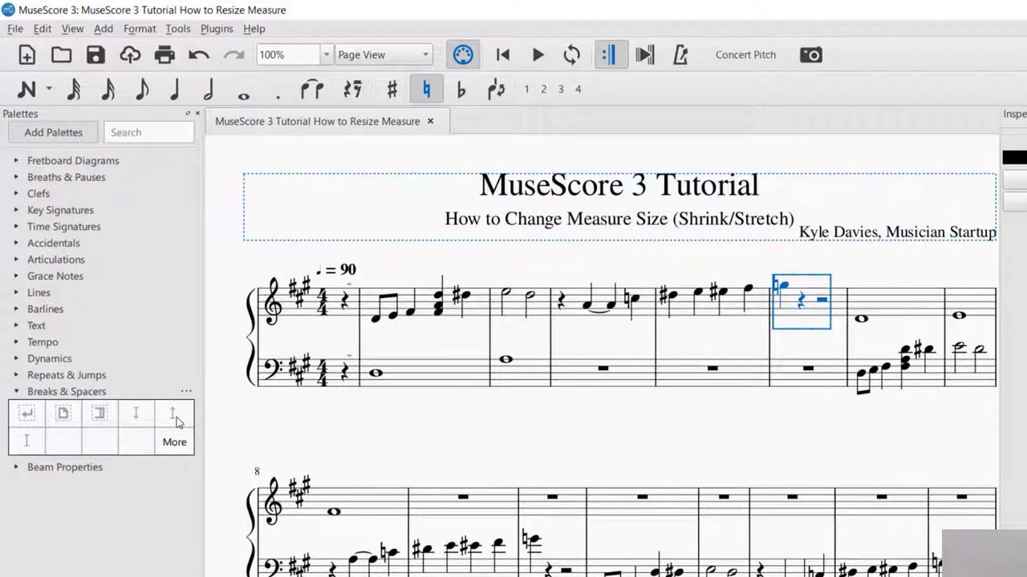
click(28, 421)
mouse_move(28, 420)
mouse_down()
mouse_move(775, 292)
mouse_move(796, 303)
mouse_up()
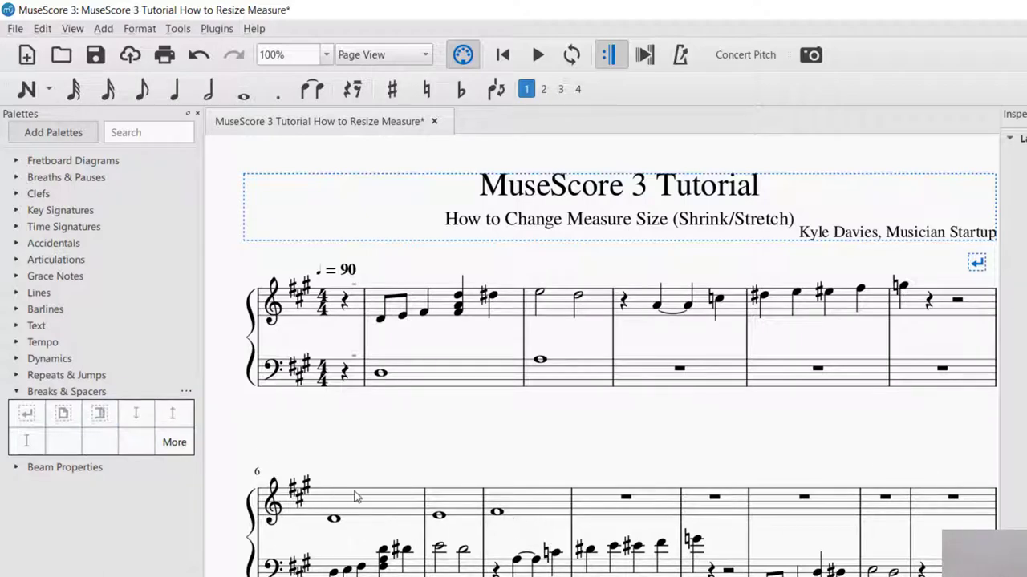
click(29, 422)
drag(29, 425, 712, 509)
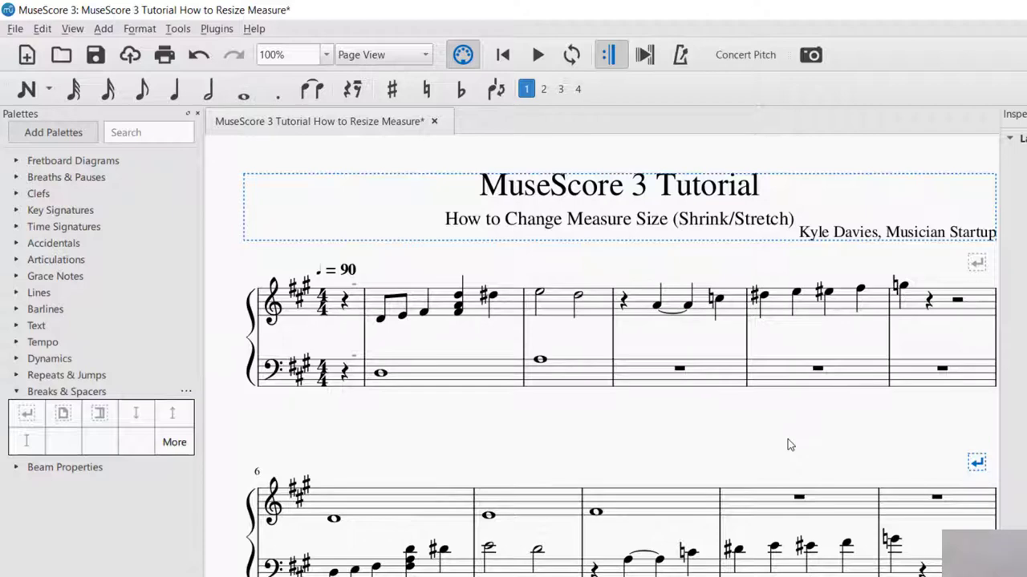
- Undo both system breaks and clear the measure selection
key(ctrl+z)
key(ctrl+z)
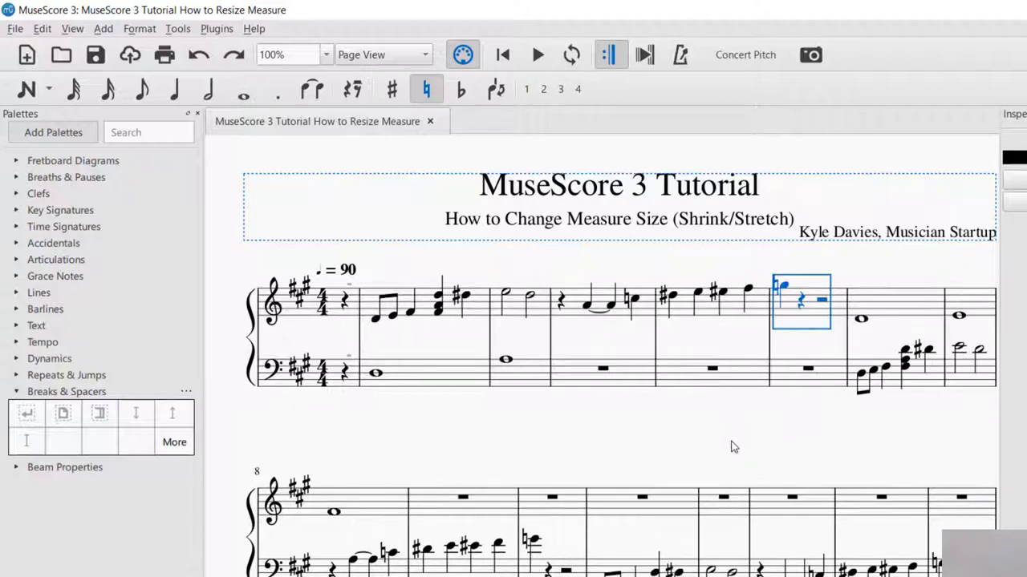
key(Escape)
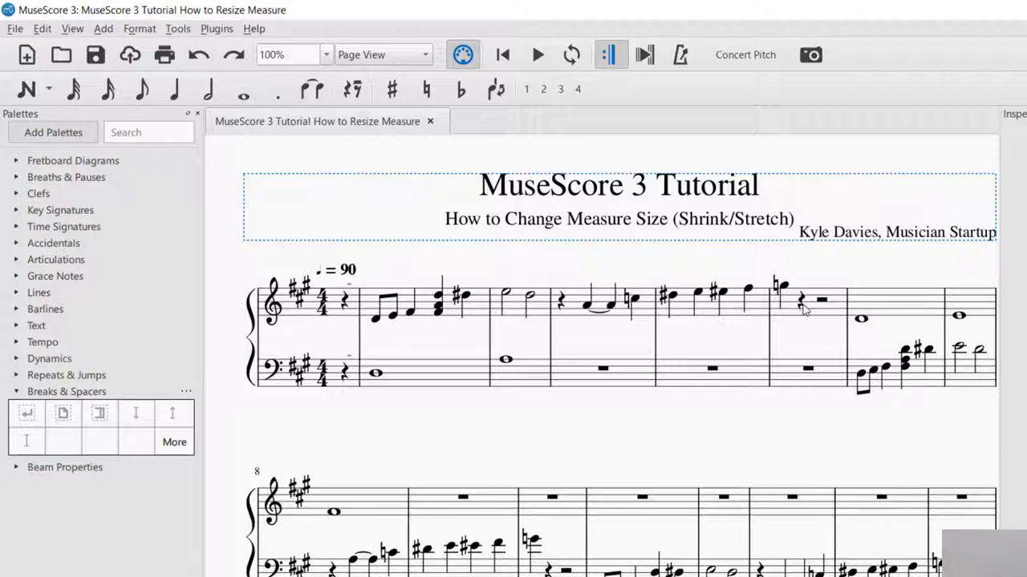
- Select the upper-staff range from the first full measure through measure 5 and stretch it until these measures fill the first system
click(423, 301)
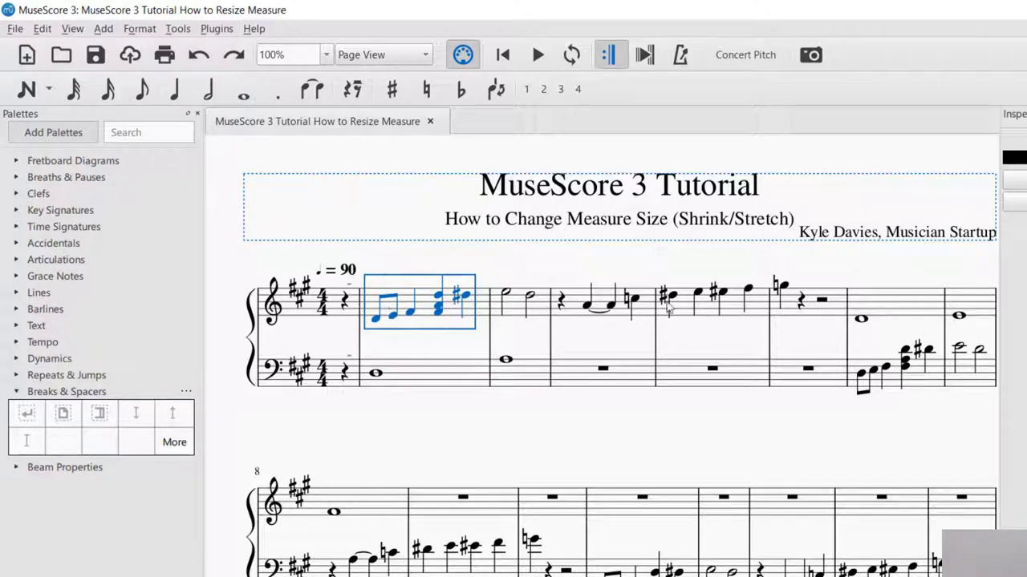
shift+click(808, 311)
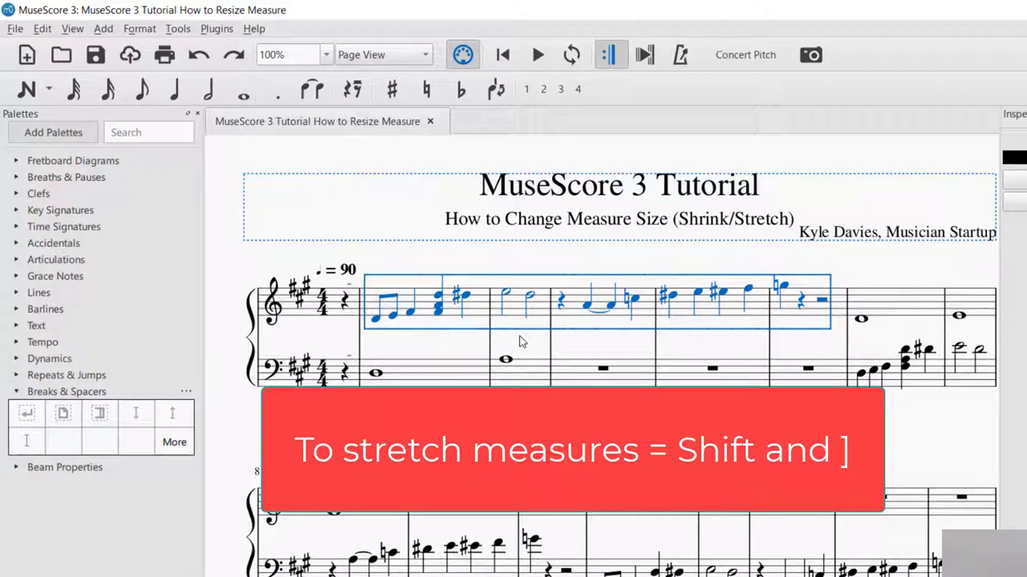
key(shift+bracketright)
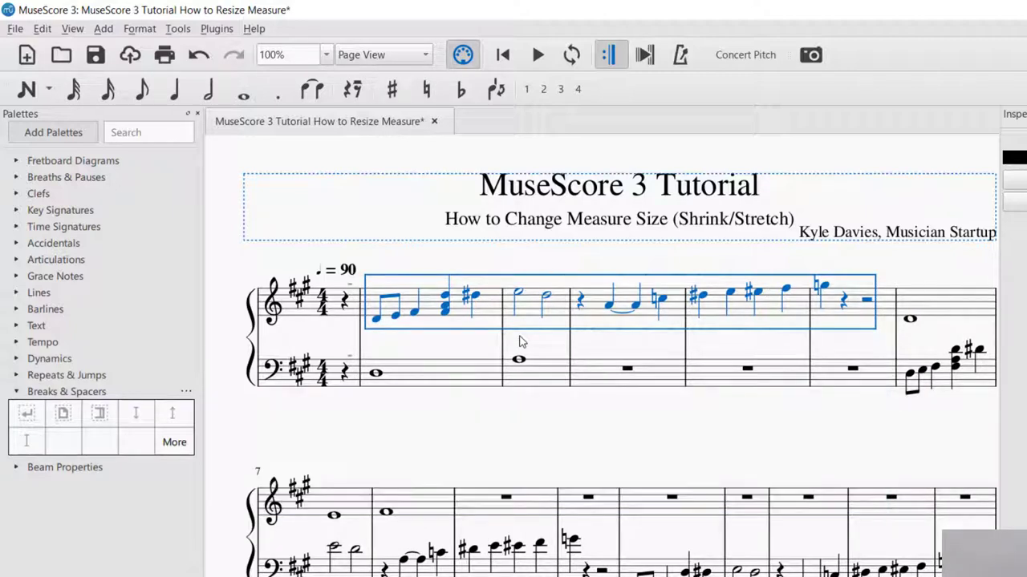
key(shift+bracketright)
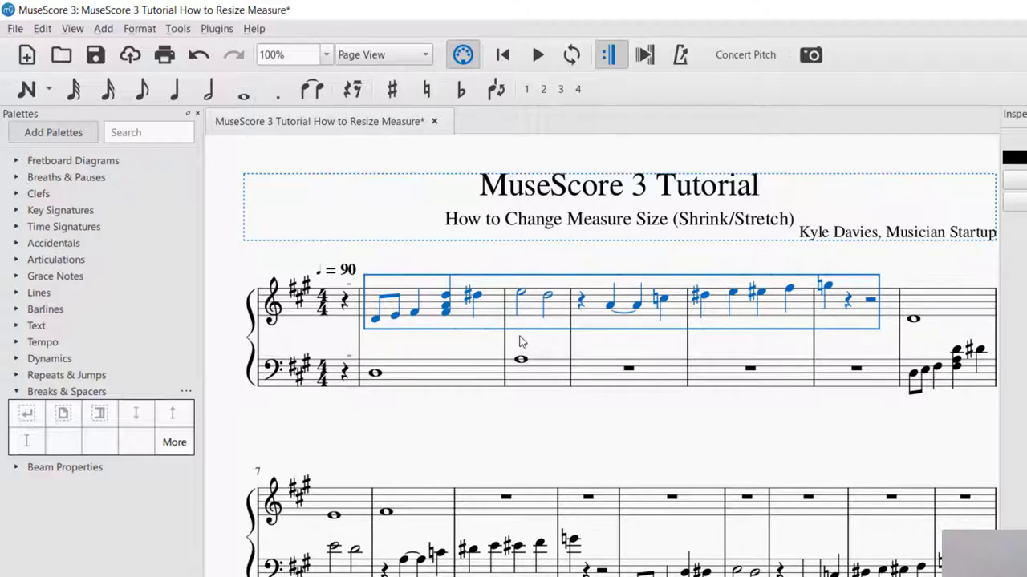
key(shift+bracketright)
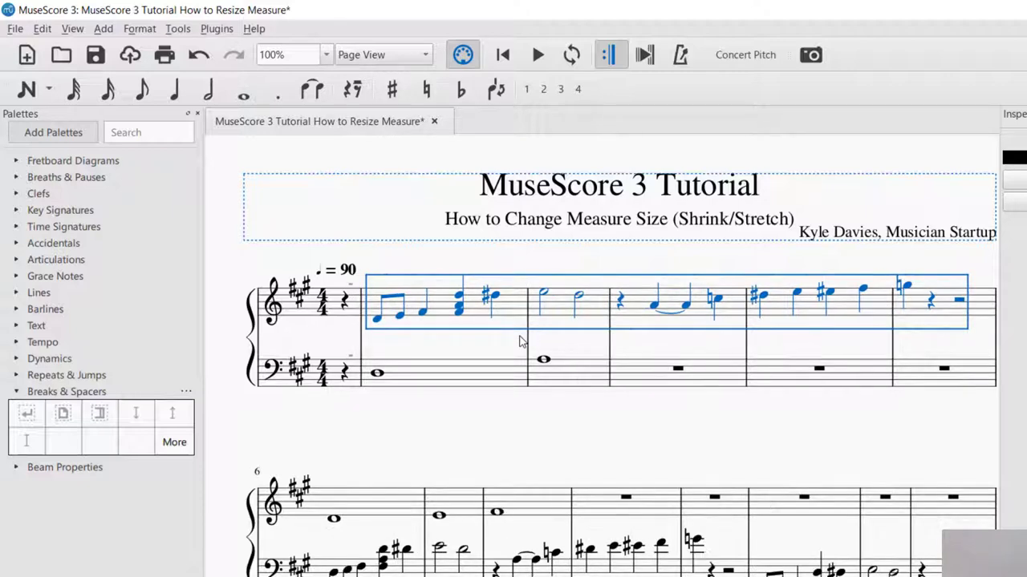
key(shift+bracketleft)
key(shift+bracketright)
key(shift+bracketright)
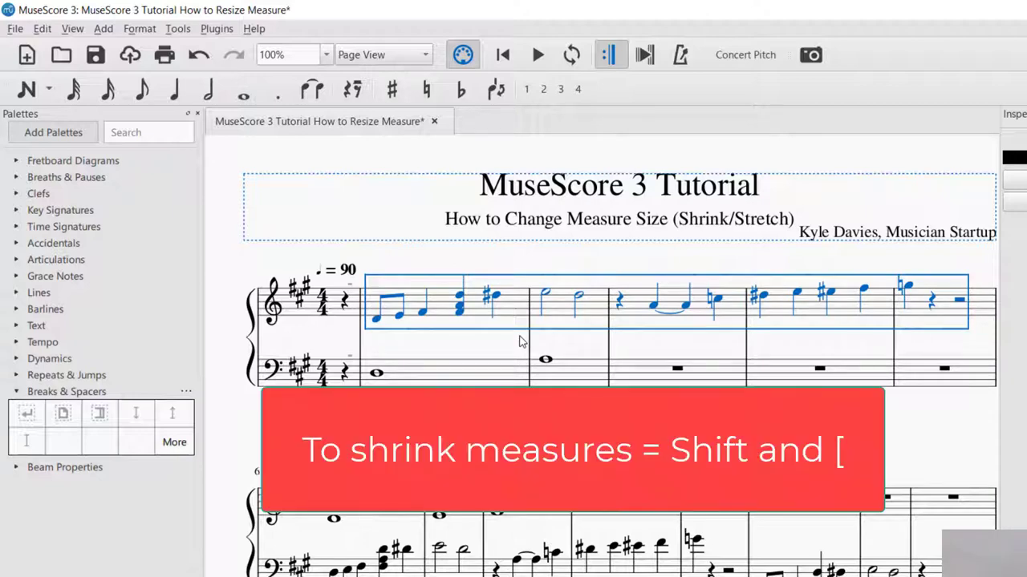
- Shrink the layout of the selected measures 1 to 5 repeatedly until nine full measures fit in the first system
key(shift+bracketleft)
key(shift+bracketleft)
key(shift+bracketleft)
key(shift+bracketleft)
key(shift+bracketleft)
key(shift+bracketleft)
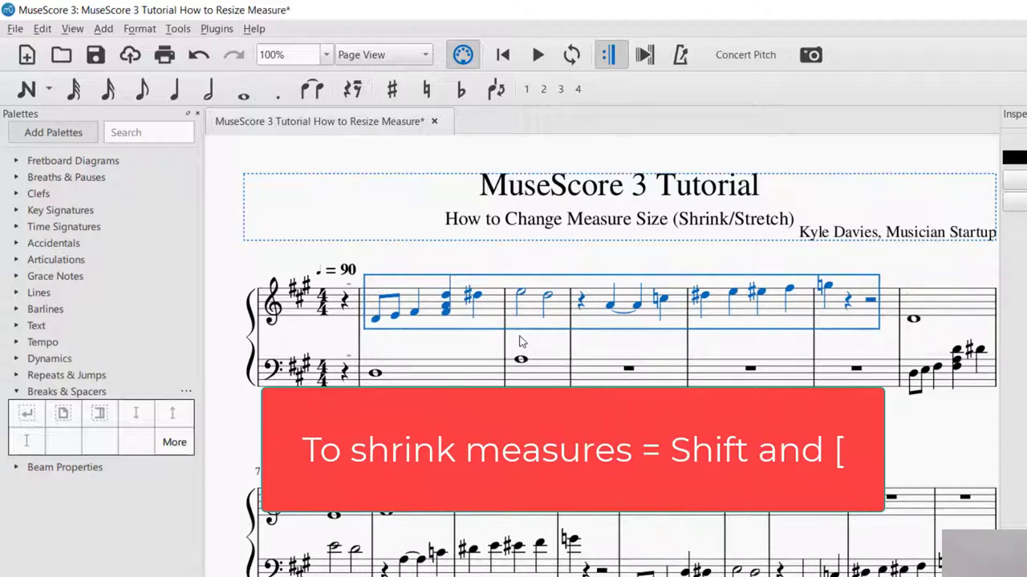
key(shift+bracketleft)
key(shift+bracketleft)
key(shift+bracketleft)
key(shift+bracketleft)
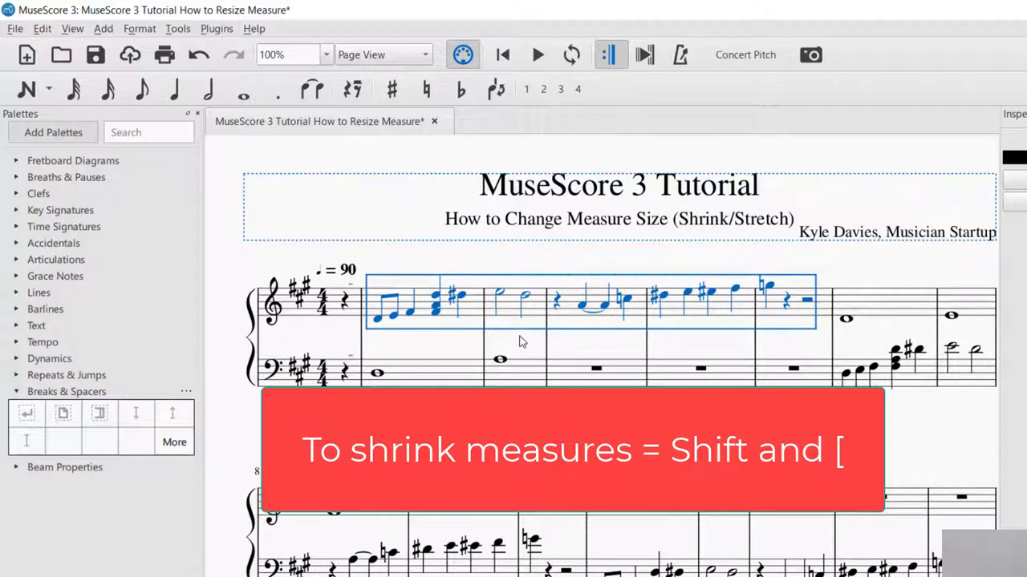
key(shift+bracketleft)
key(shift+bracketleft)
key(shift+bracketleft)
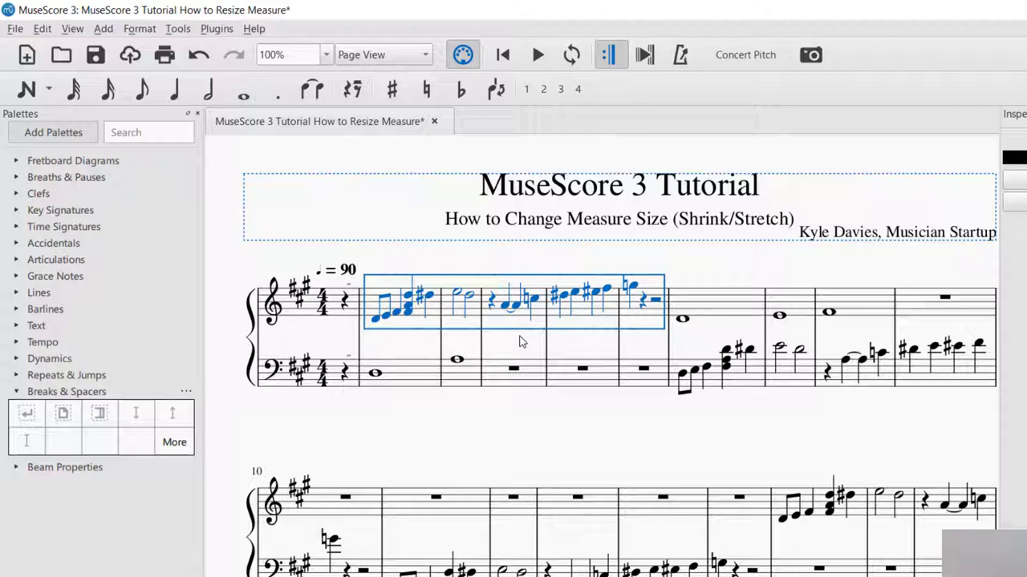
- Undo the latest shrink adjustments until the first system holds seven full measures
key(ctrl+z)
key(ctrl+z)
key(ctrl+z)
key(ctrl+z)
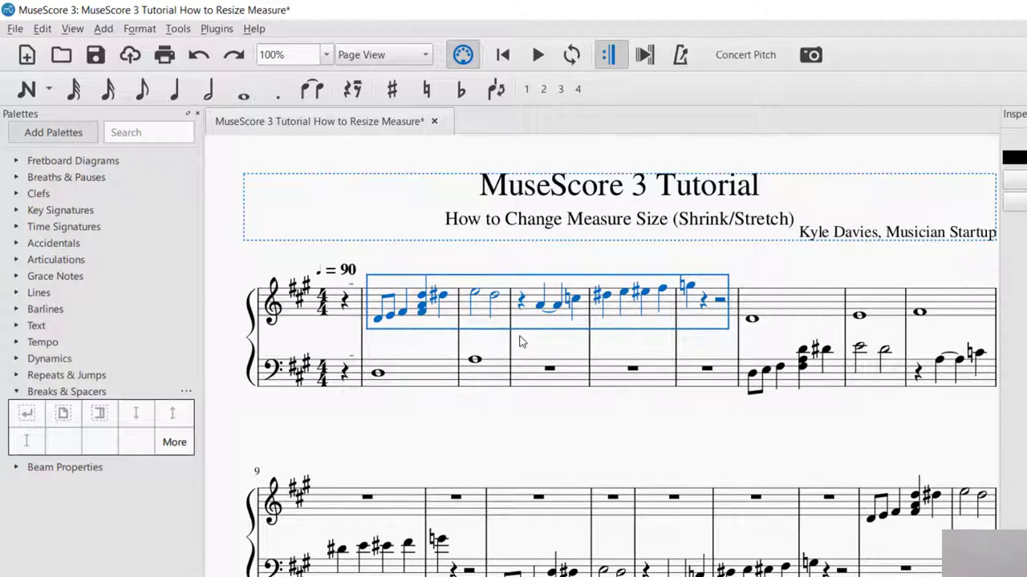
key(ctrl+z)
key(ctrl+z)
key(ctrl+z)
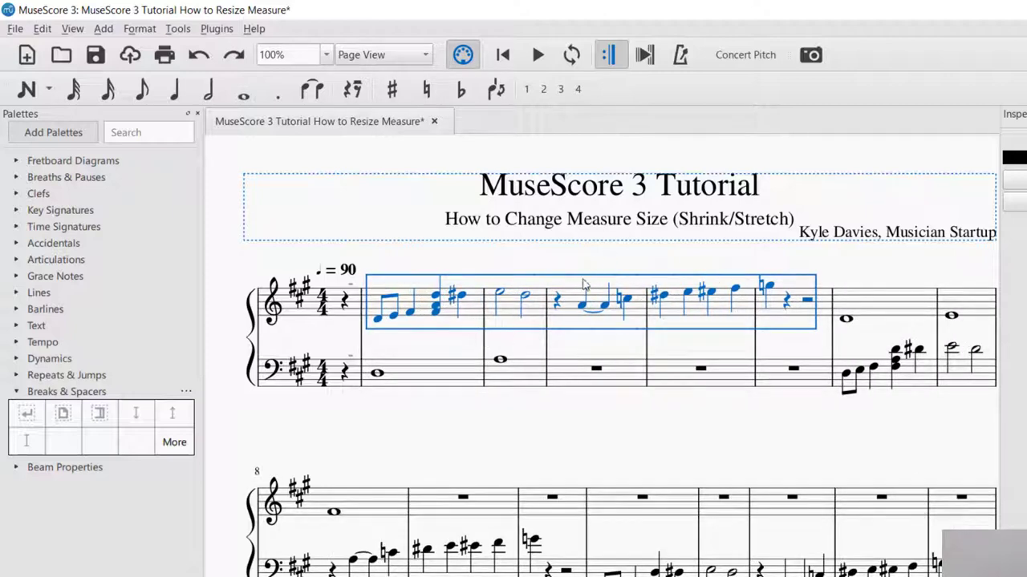
- Select both staves from the first full measure through the third system and stretch them until the first system holds three full measures
click(421, 303)
click(448, 375)
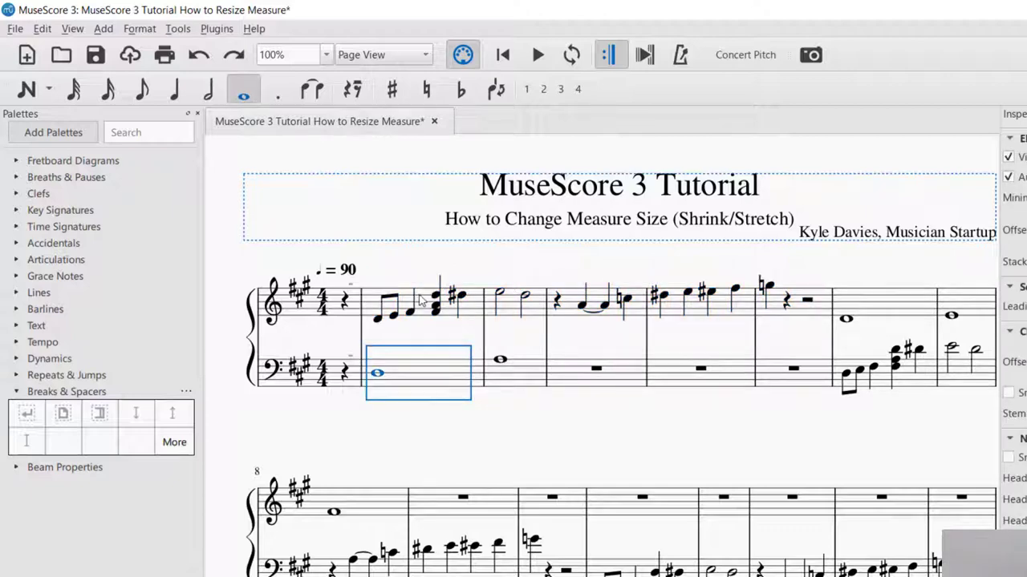
click(418, 303)
scroll(575, 418, down, 1)
scroll(624, 548, down, 1)
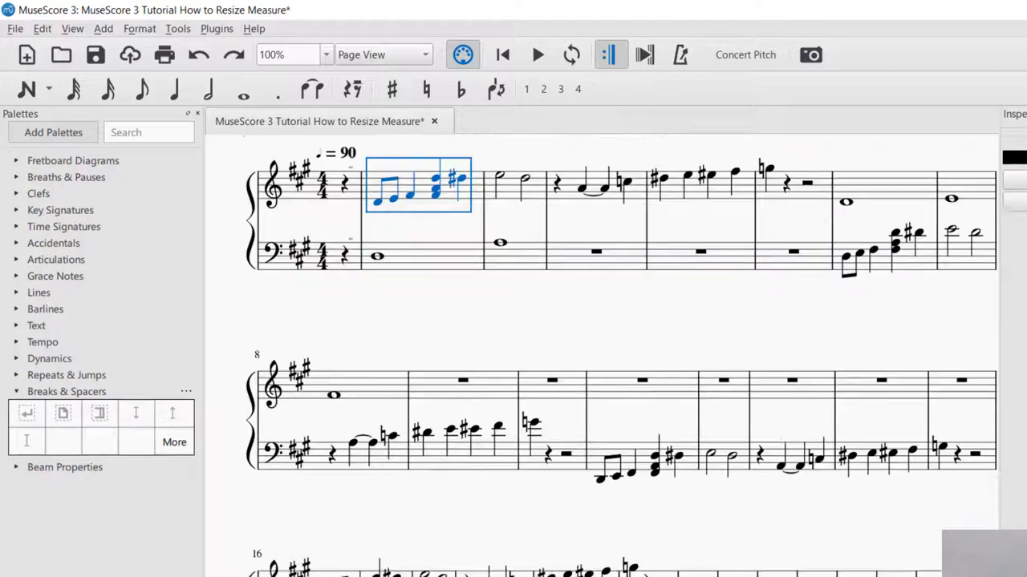
shift+click(719, 514)
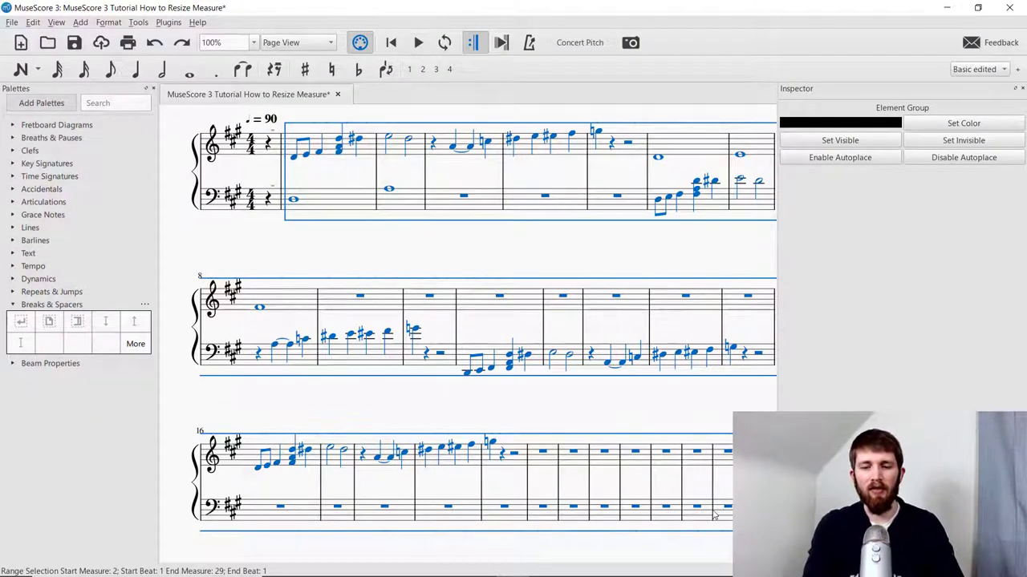
key(braceright)
key(braceright)
key(braceright)
key(braceright)
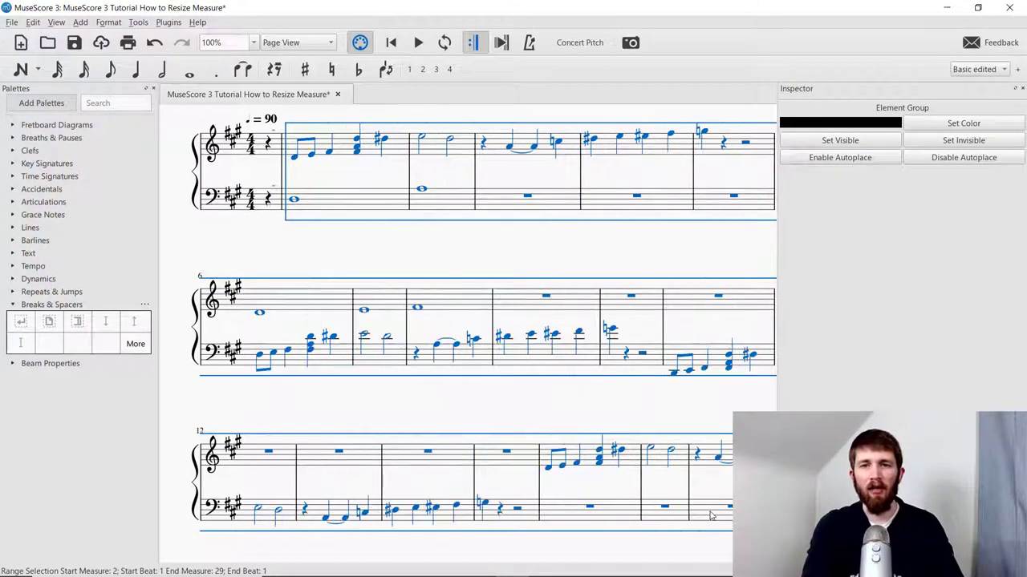
key(braceright)
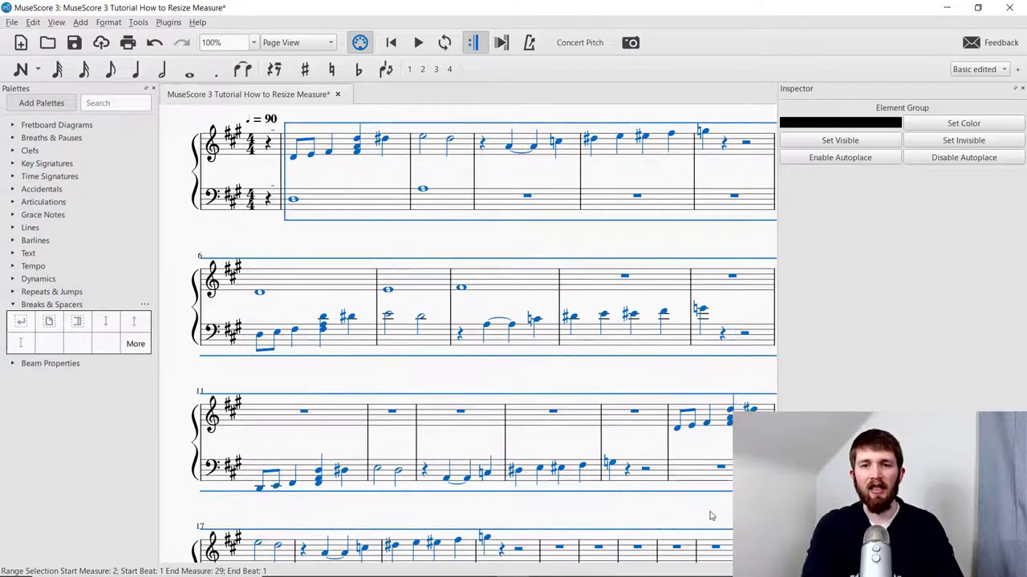
key(braceright)
key(braceright)
key(braceright)
key(braceright)
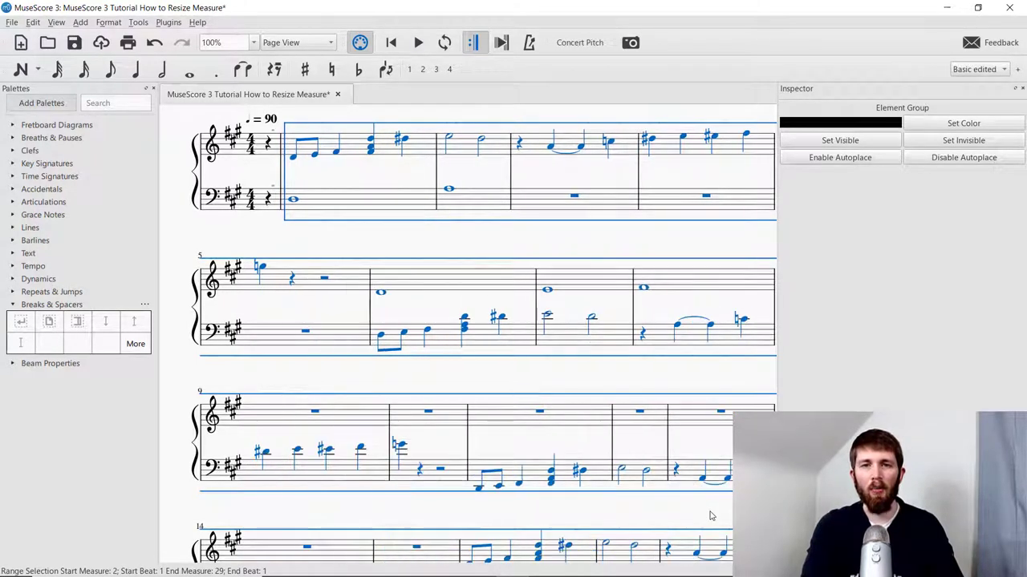
key(braceright)
key(braceright)
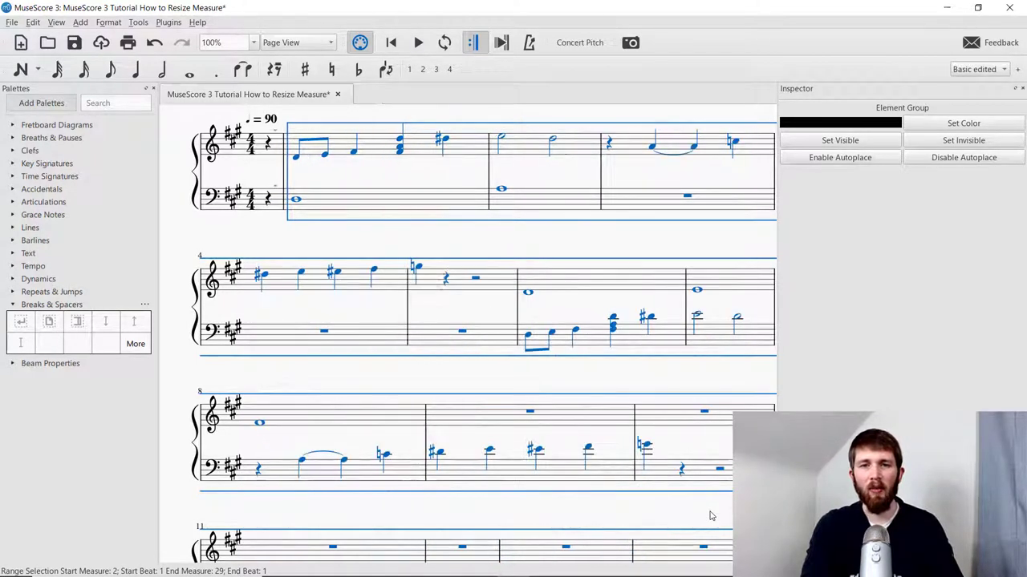
- Shrink the selected measures until seven full measures fit in the first system, and deselect them
key(braceleft)
key(braceleft)
key(braceleft)
key(braceleft)
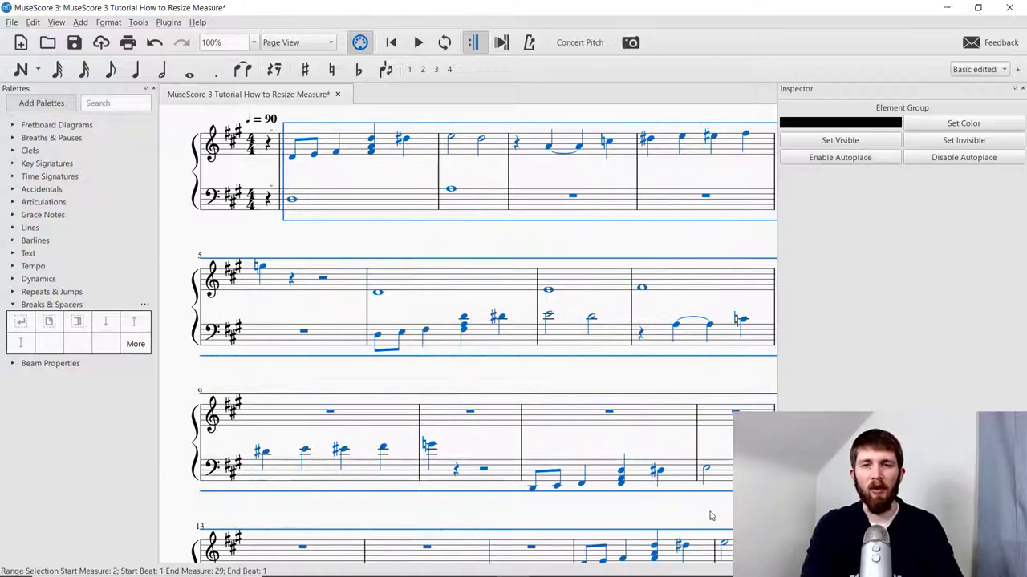
key(braceleft)
key(braceleft)
key(braceleft)
key(braceleft)
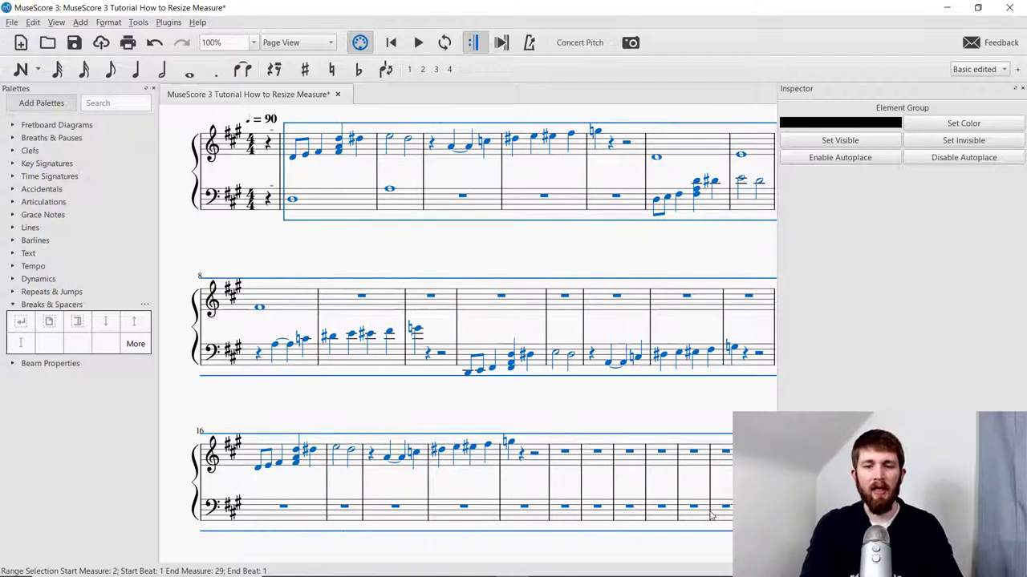
key(braceleft)
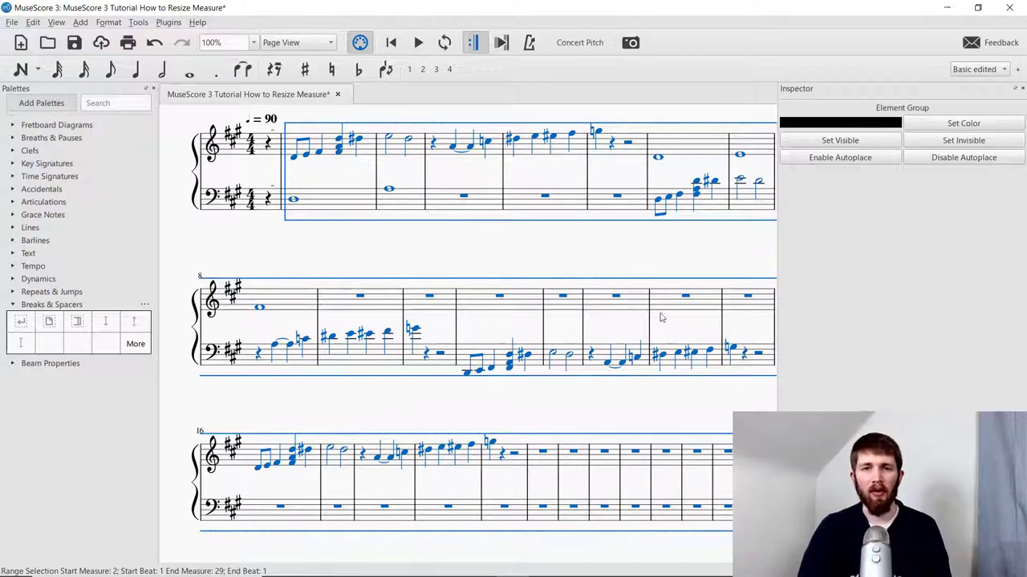
click(614, 261)
- Add a staff spacer down below the treble staff in the pickup measure and adjust its height to about 2.9 sp
scroll(598, 277, up, 3)
scroll(597, 281, down, 3)
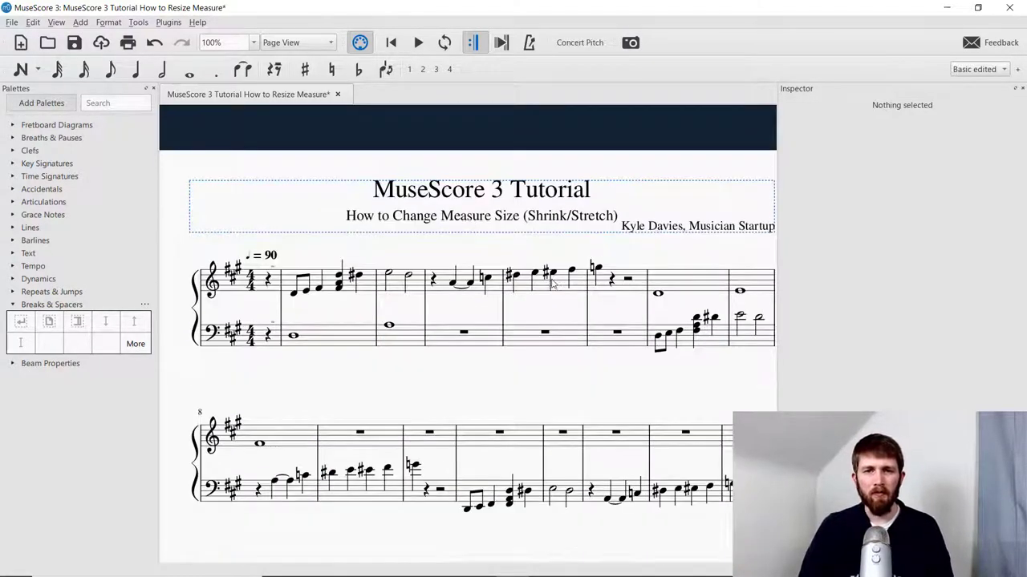
scroll(542, 265, up, 1)
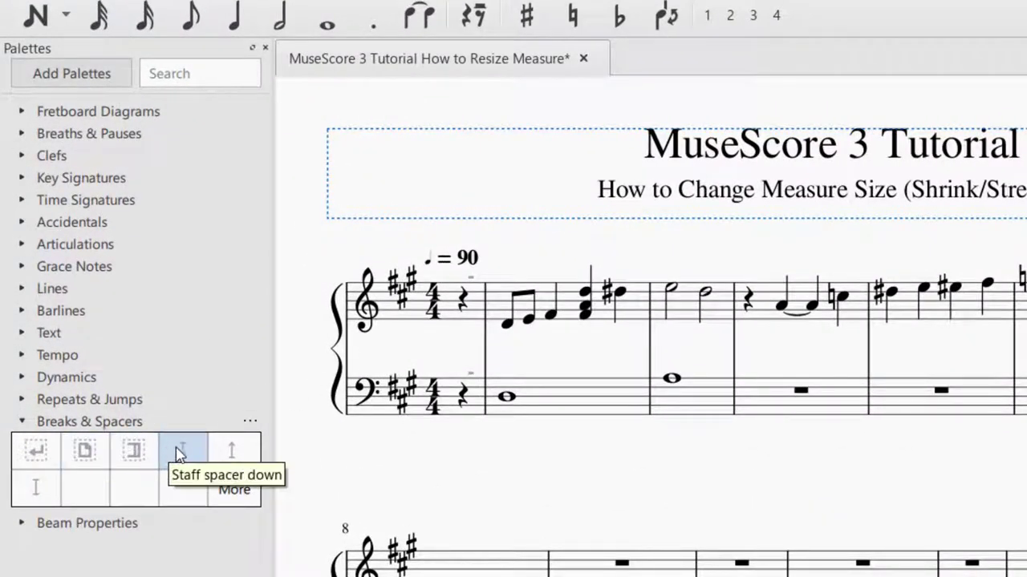
drag(183, 458, 389, 309)
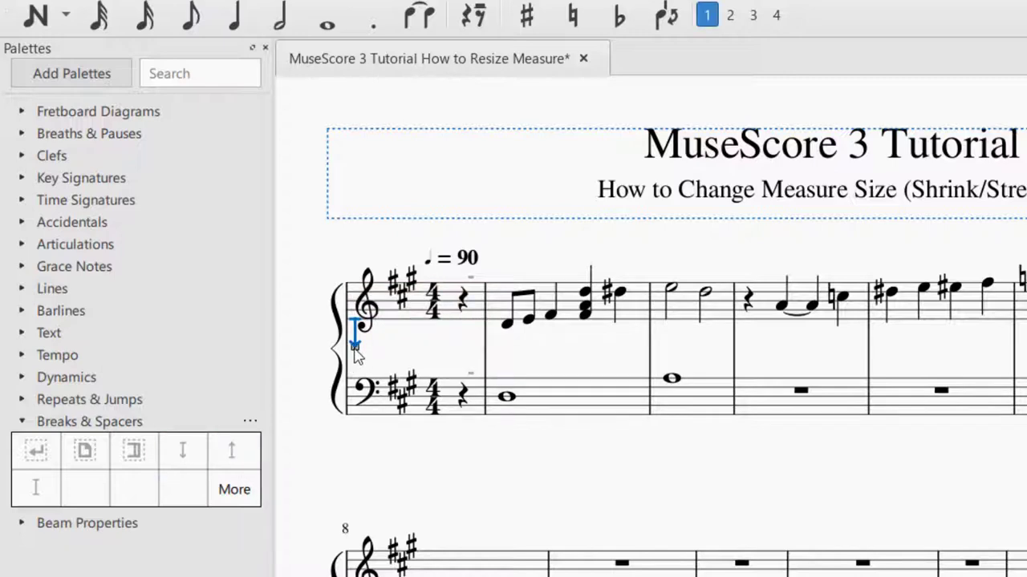
mouse_move(354, 352)
mouse_down()
mouse_move(360, 482)
mouse_move(371, 353)
mouse_up()
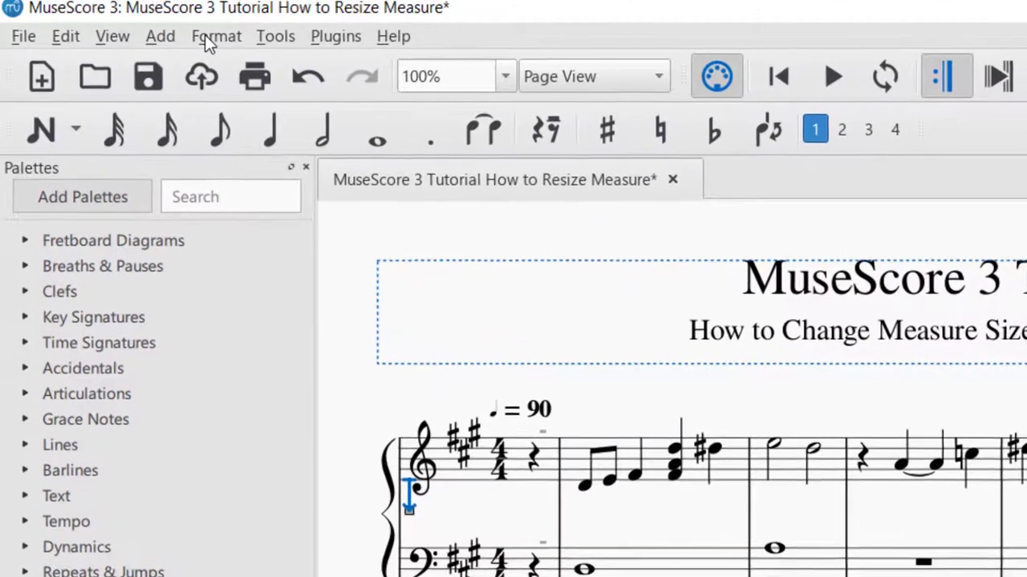
- Increase the score's staff space scaling to 2.364 mm in the page settings and apply it
click(210, 38)
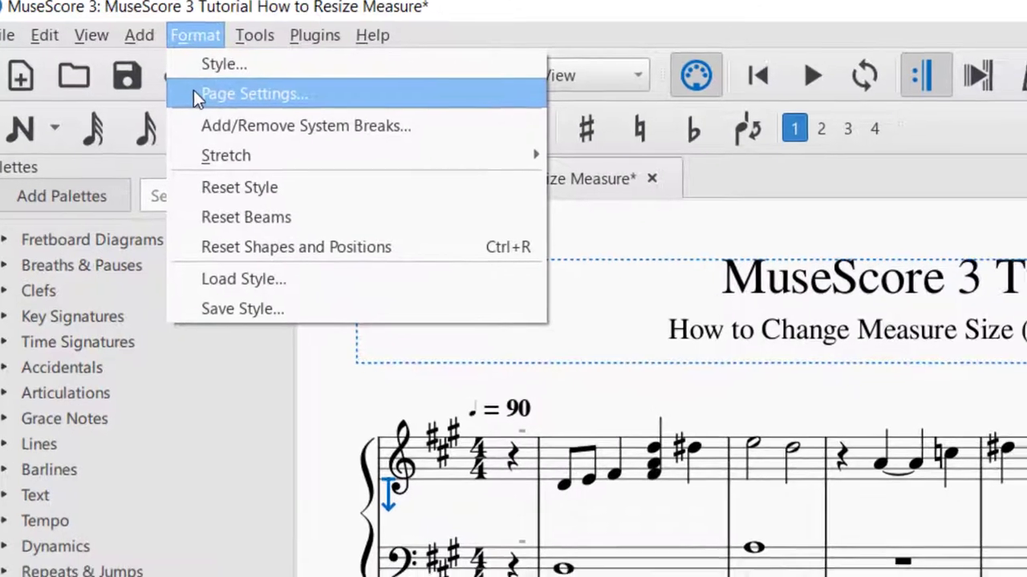
click(218, 104)
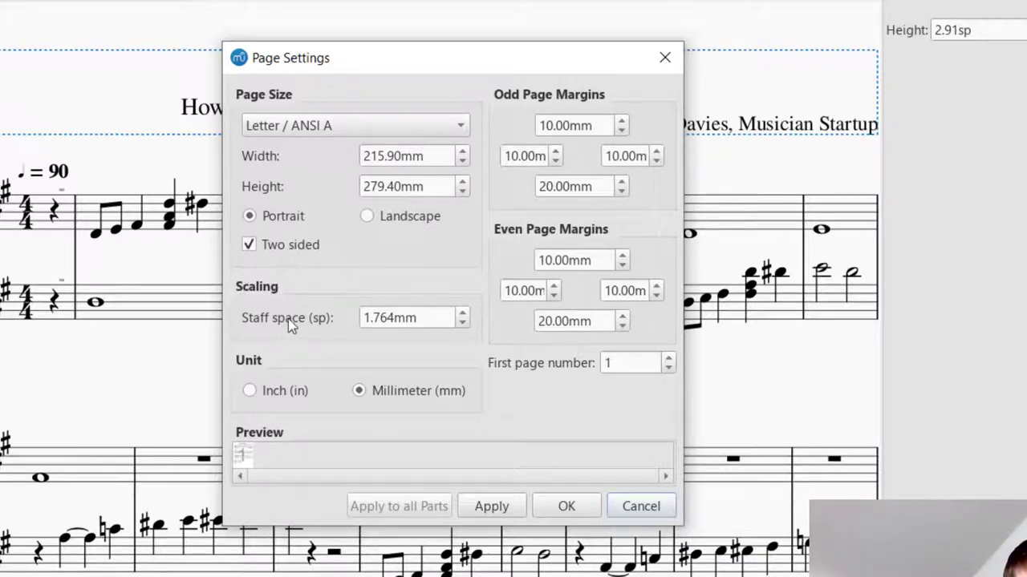
click(463, 312)
click(463, 312)
click(463, 313)
click(462, 313)
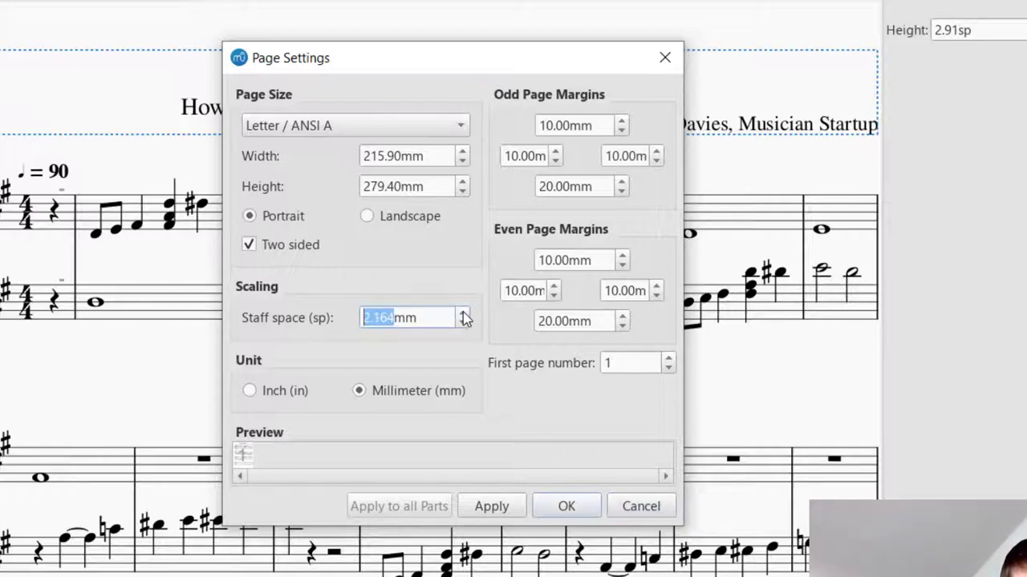
click(463, 314)
click(463, 314)
click(505, 510)
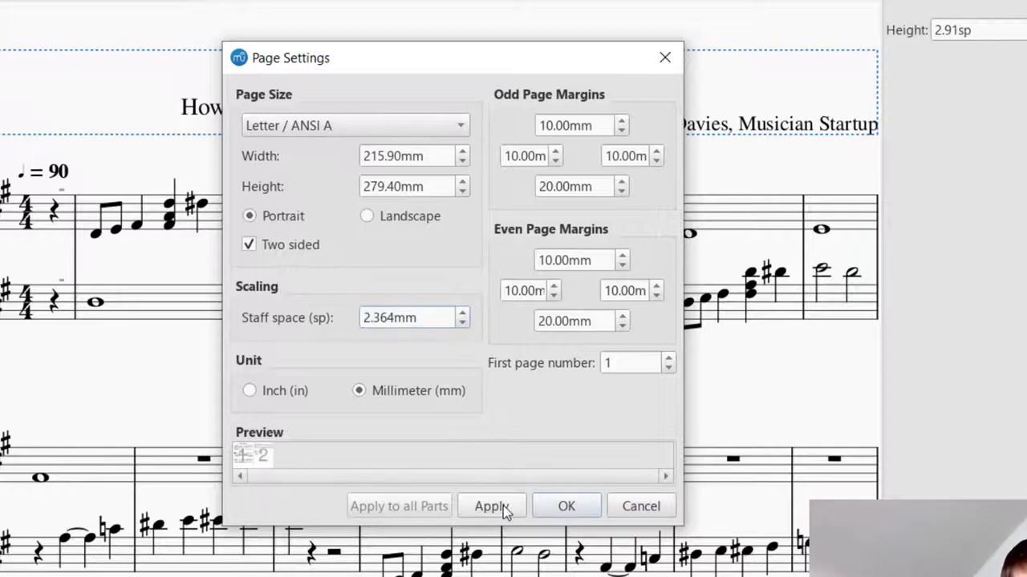
- Restore the staff space to 1.764 mm and apply it, keeping the page settings open beside the score
drag(373, 78, 633, 50)
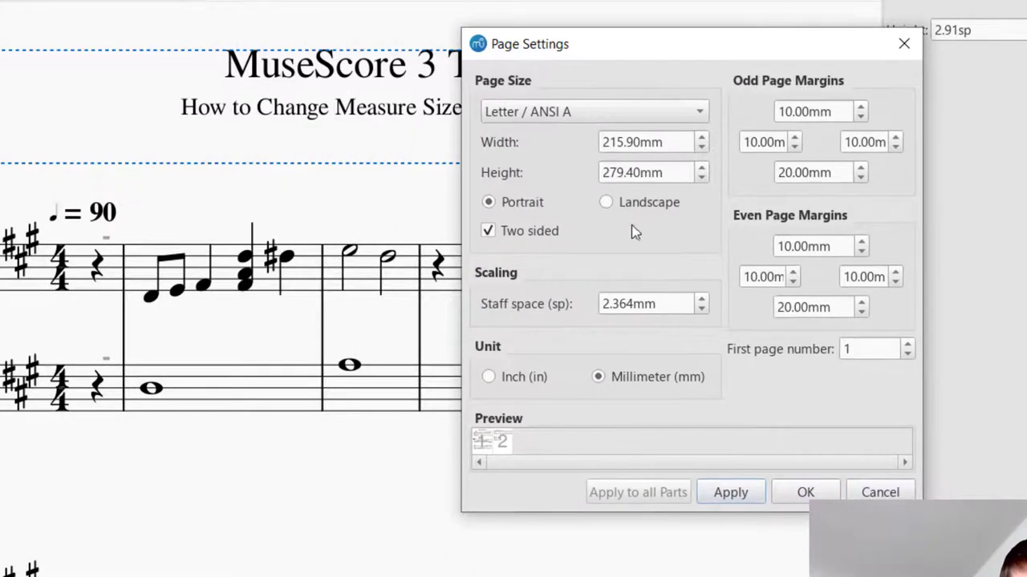
click(703, 310)
click(703, 310)
click(703, 310)
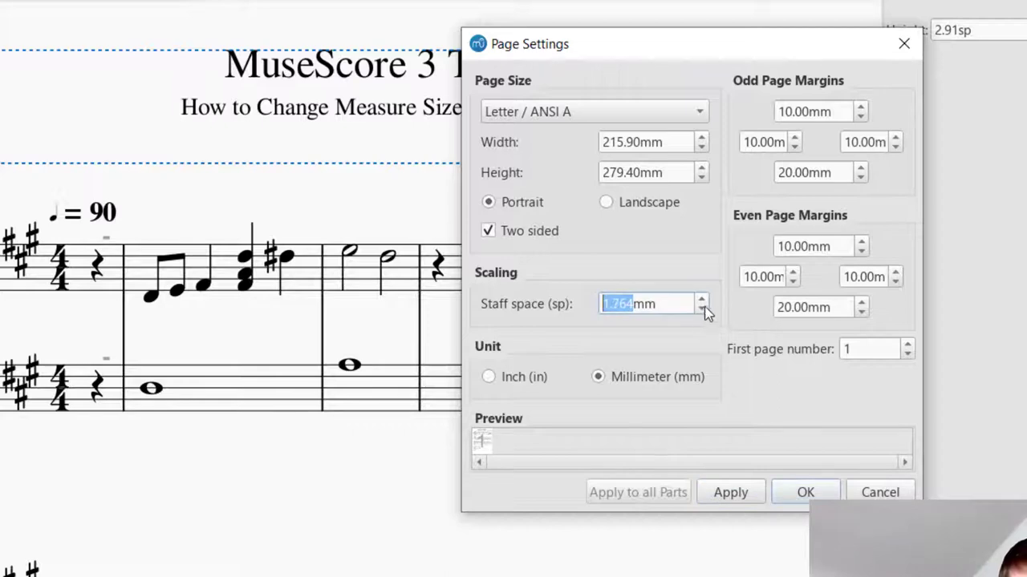
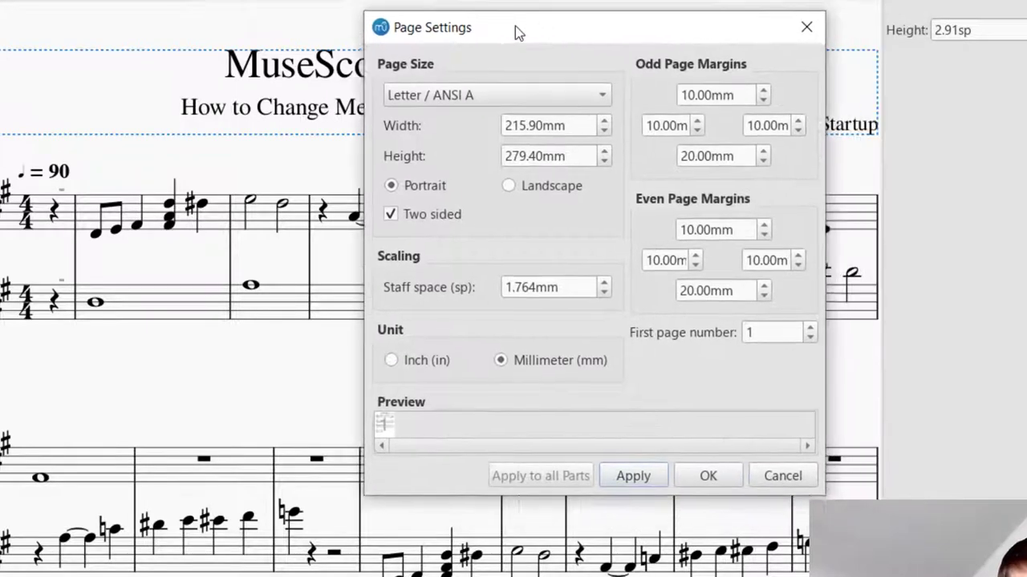
- Try landscape orientation on the Letter / ANSI A page, return it to portrait, and close the page settings
click(491, 97)
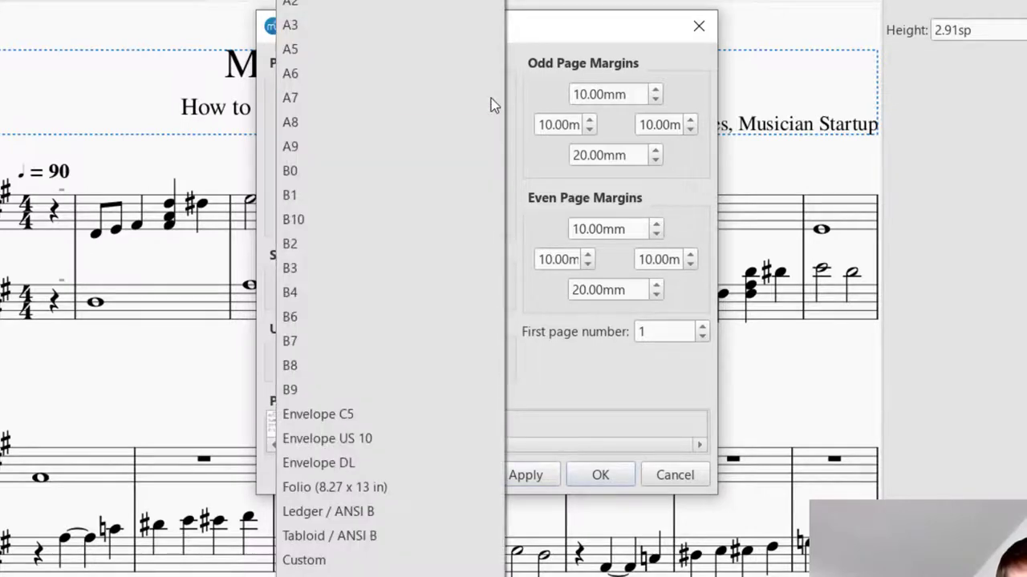
click(515, 78)
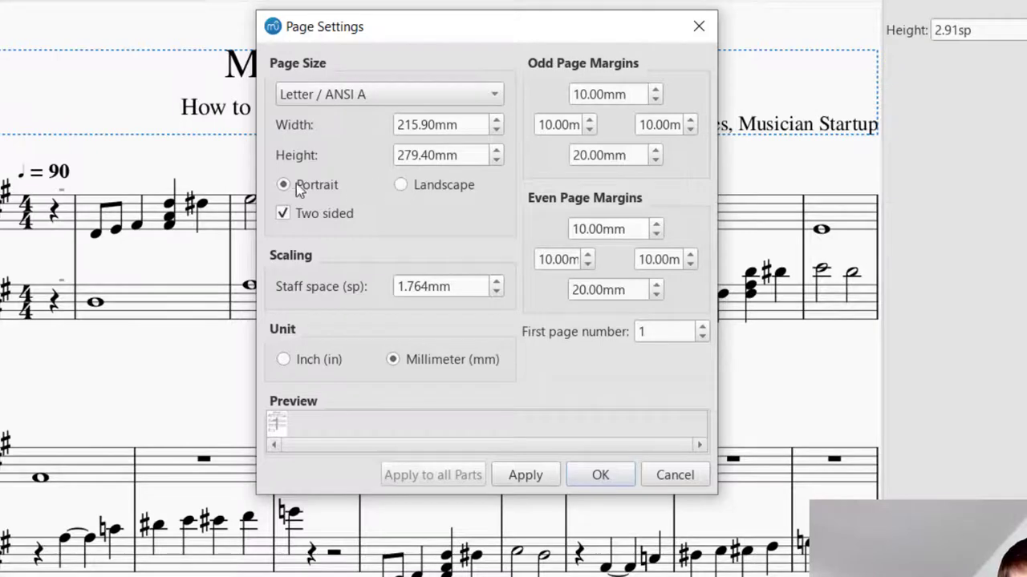
click(402, 185)
click(524, 474)
click(283, 185)
click(522, 478)
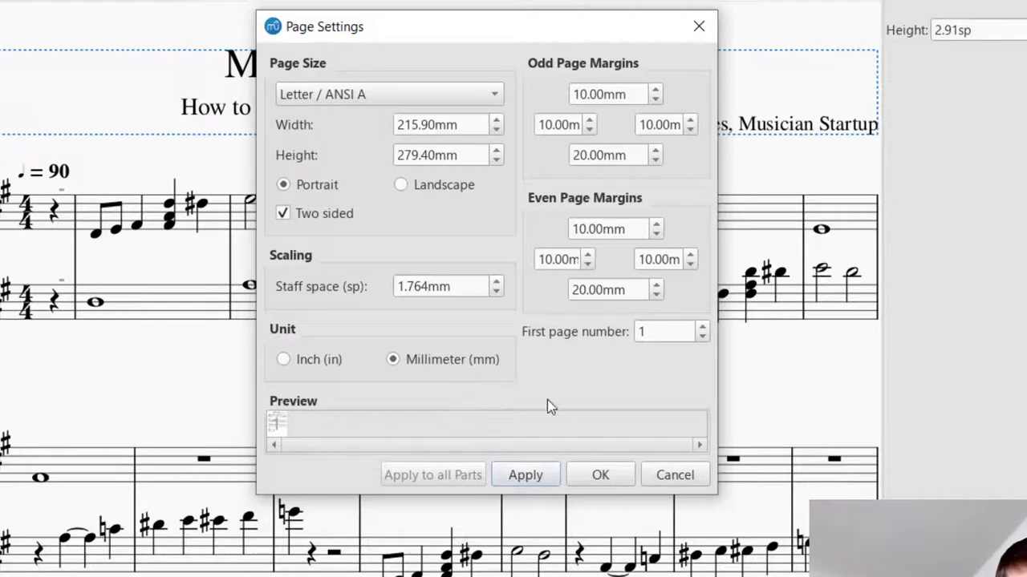
click(600, 475)
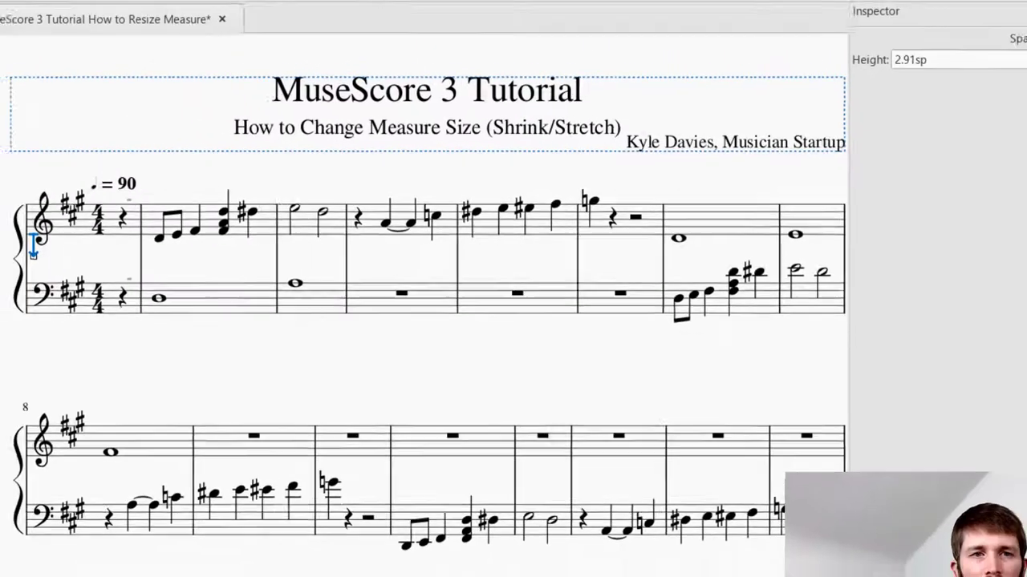
click(108, 22)
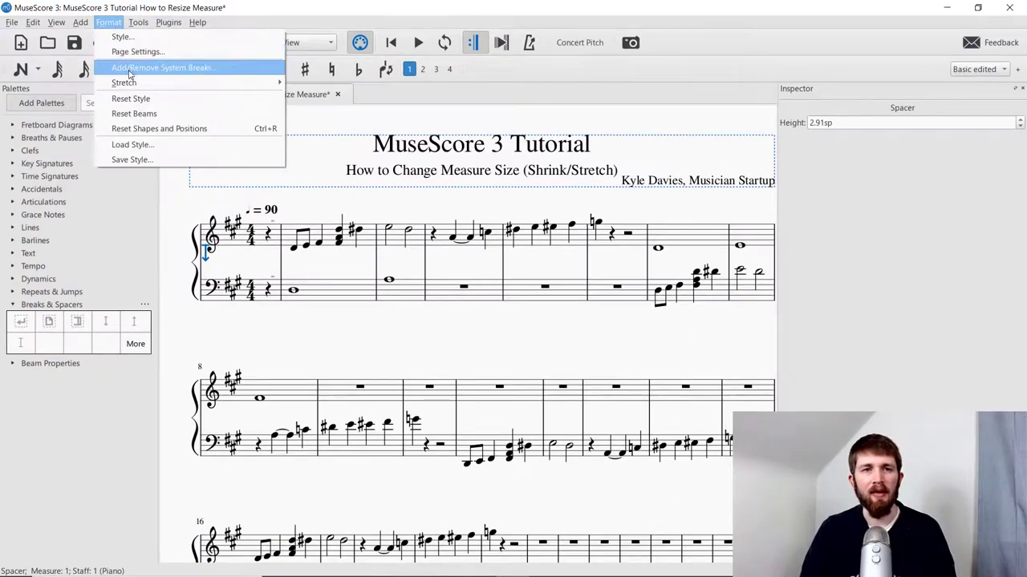
click(138, 53)
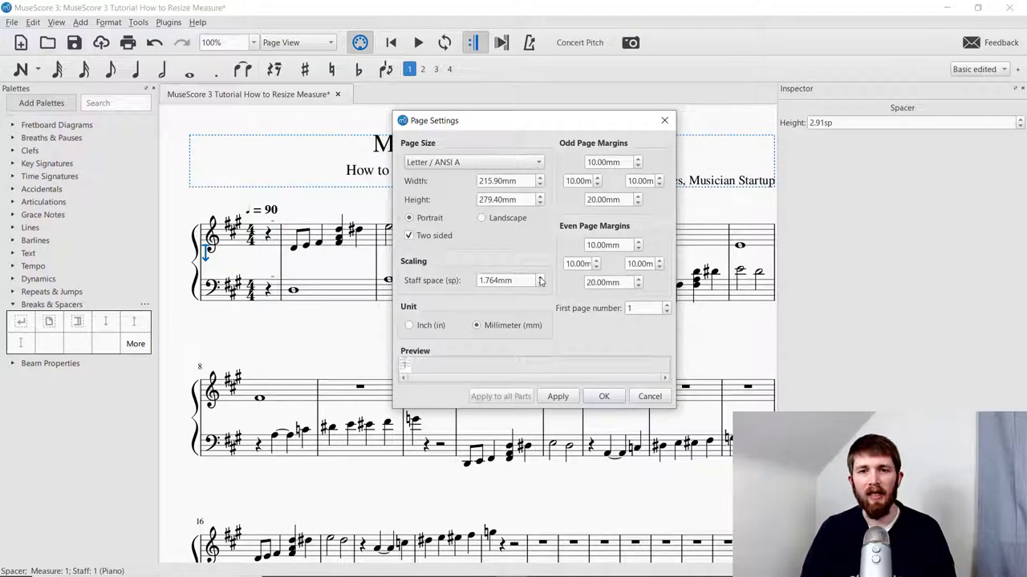
click(541, 278)
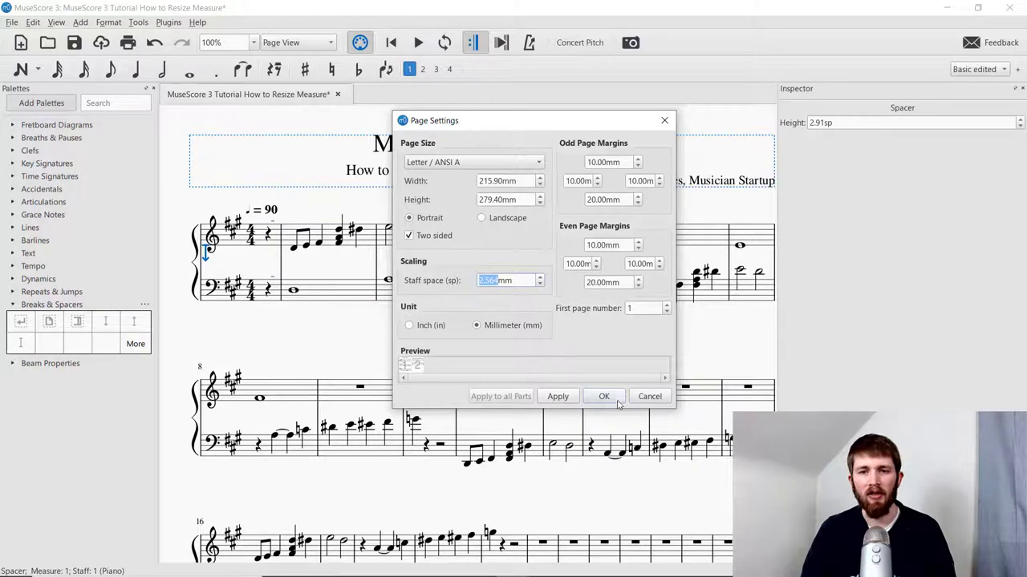
click(648, 398)
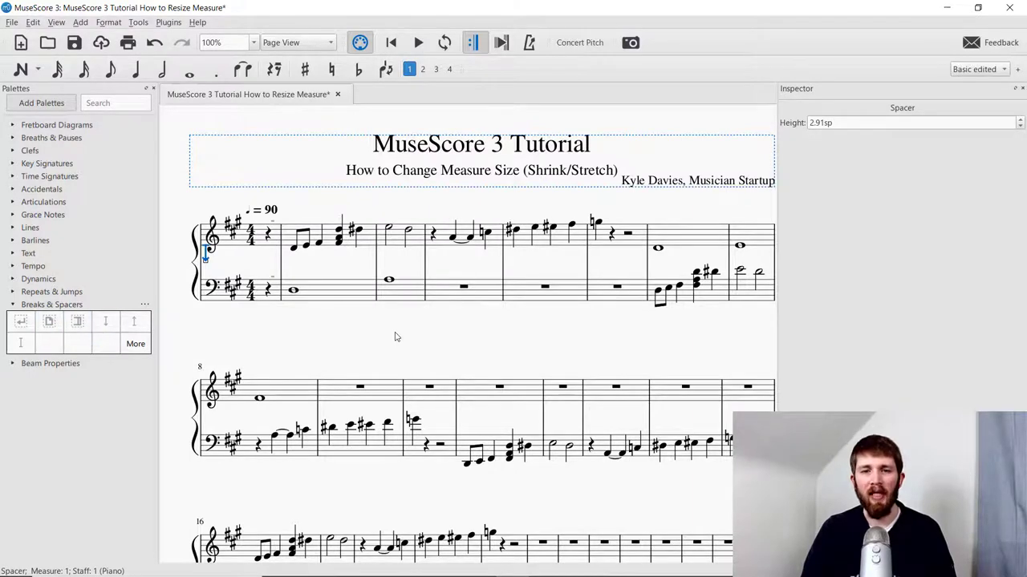
- Add a page break at measure 20 in the third system and check the resulting layout
scroll(394, 337, down, 2)
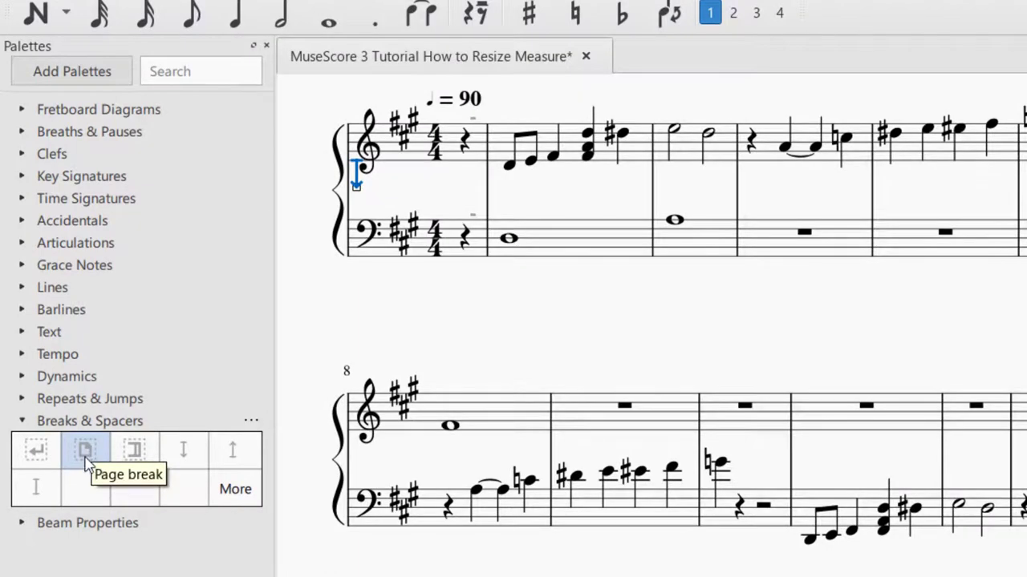
click(85, 459)
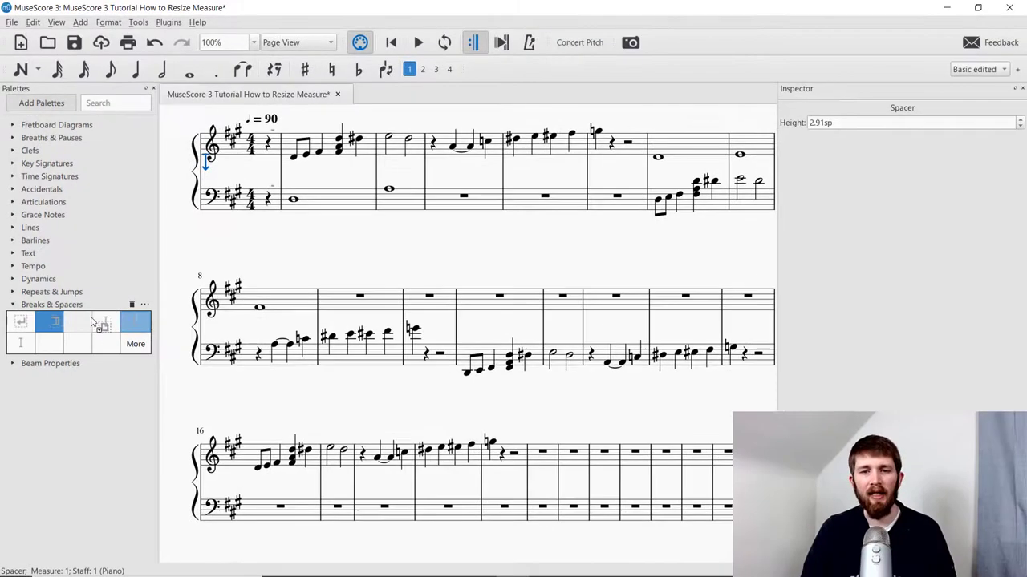
drag(160, 356, 594, 529)
drag(502, 465, 500, 464)
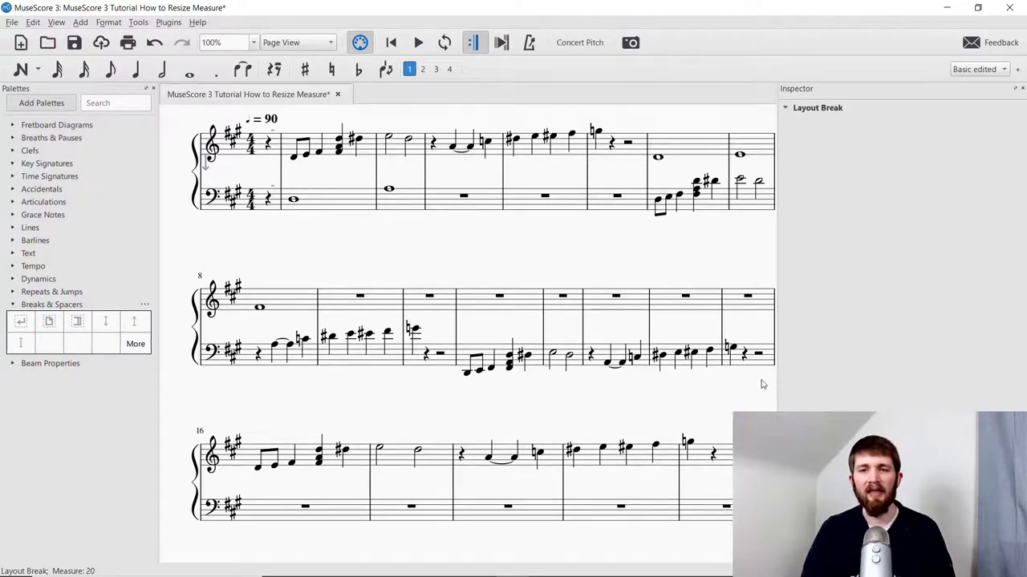
scroll(690, 385, down, 1)
scroll(690, 385, up, 2)
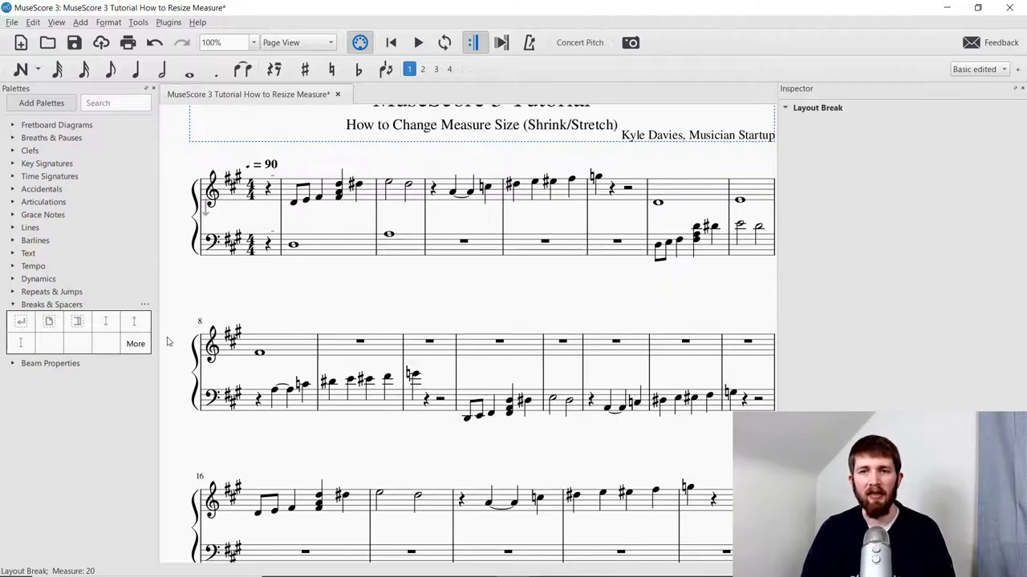